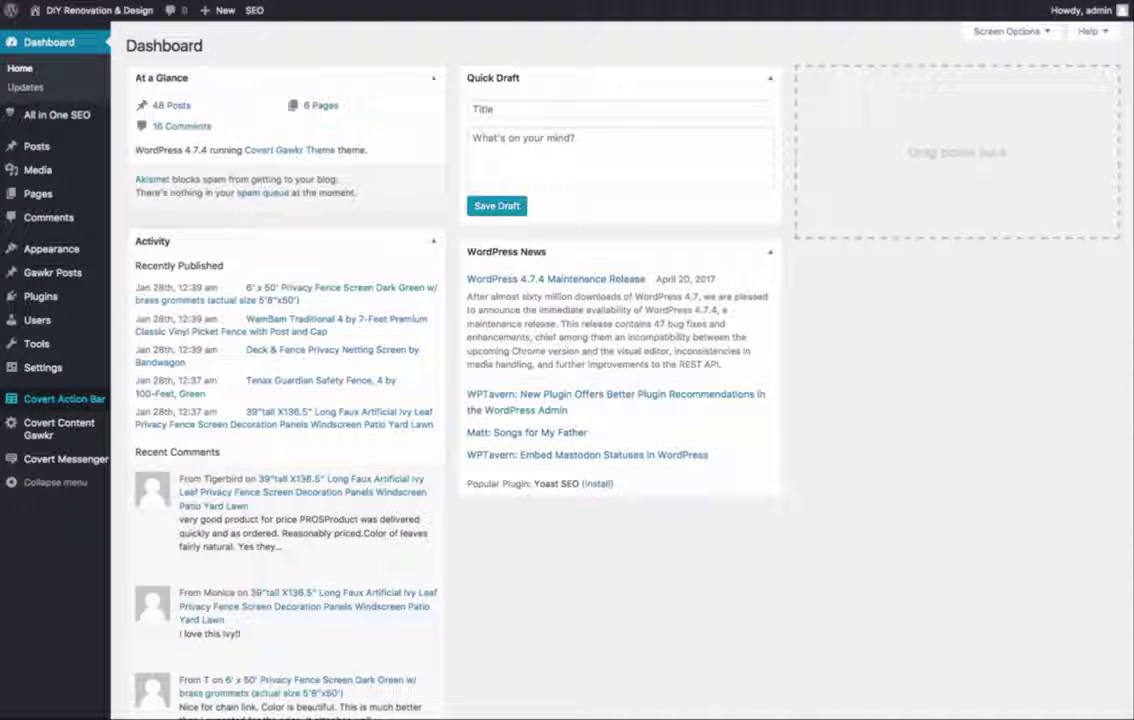
# Step: Open the Covert Action Bar settings page from the admin sidebar
pyautogui.click(64, 398)
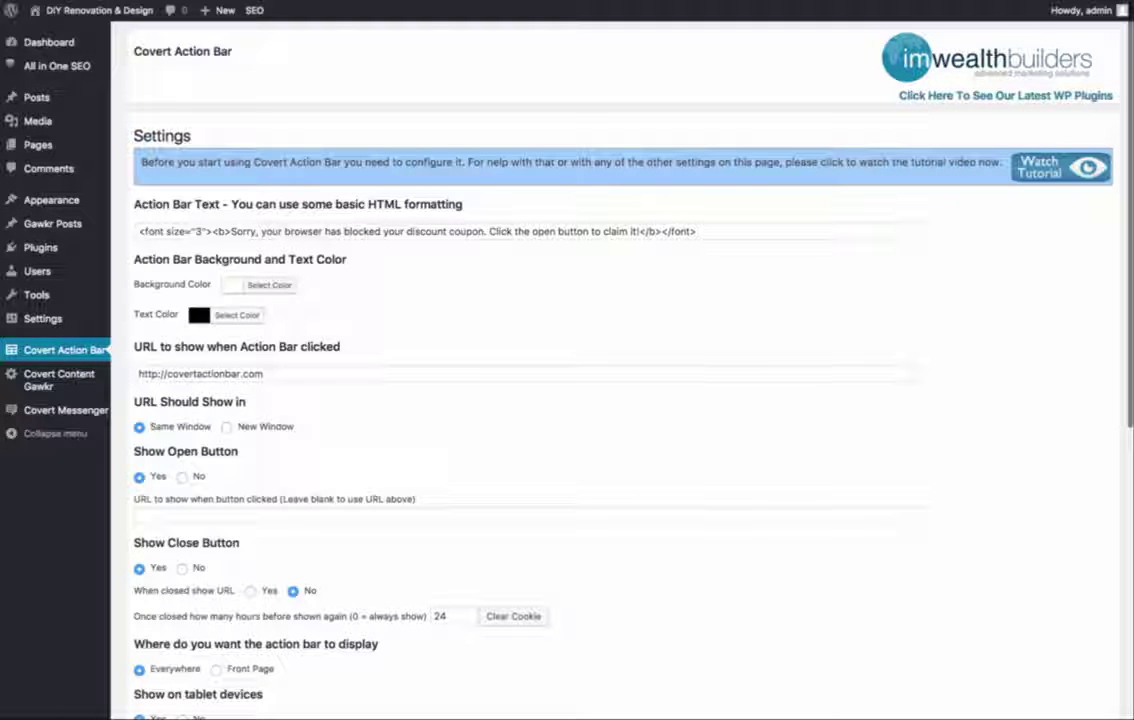
# Step: Look over the settings page, then open and close the plugin's Watch Tutorial video
pyautogui.scroll(-3, 620, 400)
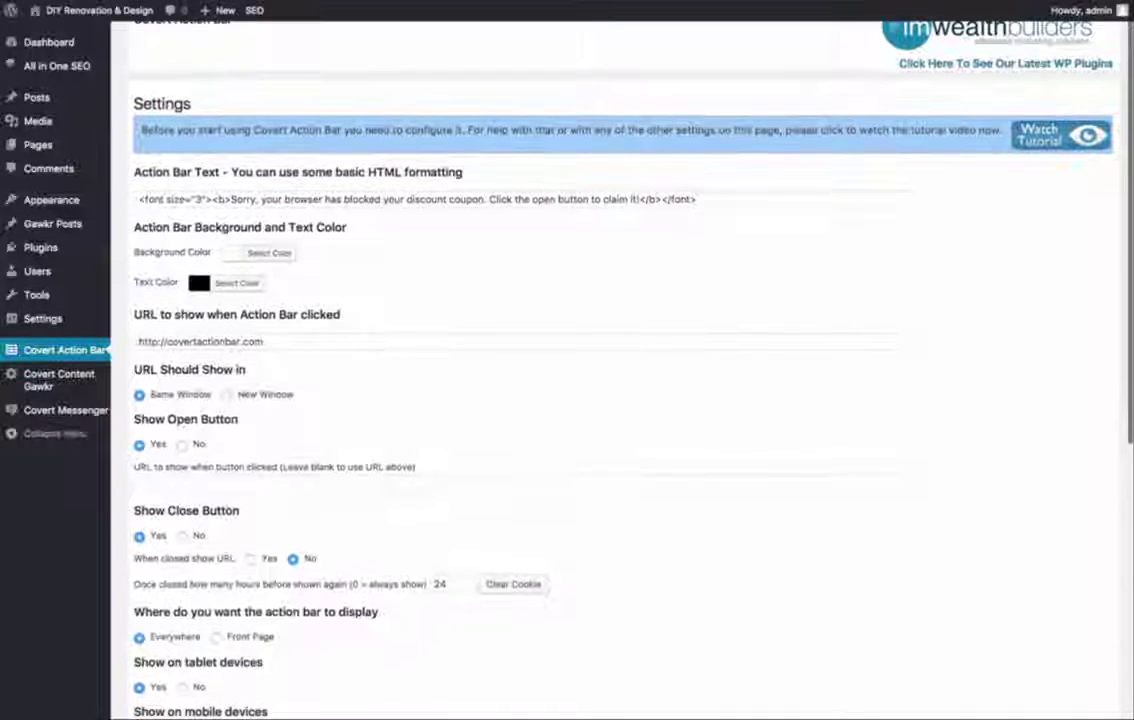
pyautogui.scroll(-1, 620, 400)
pyautogui.scroll(2, 620, 400)
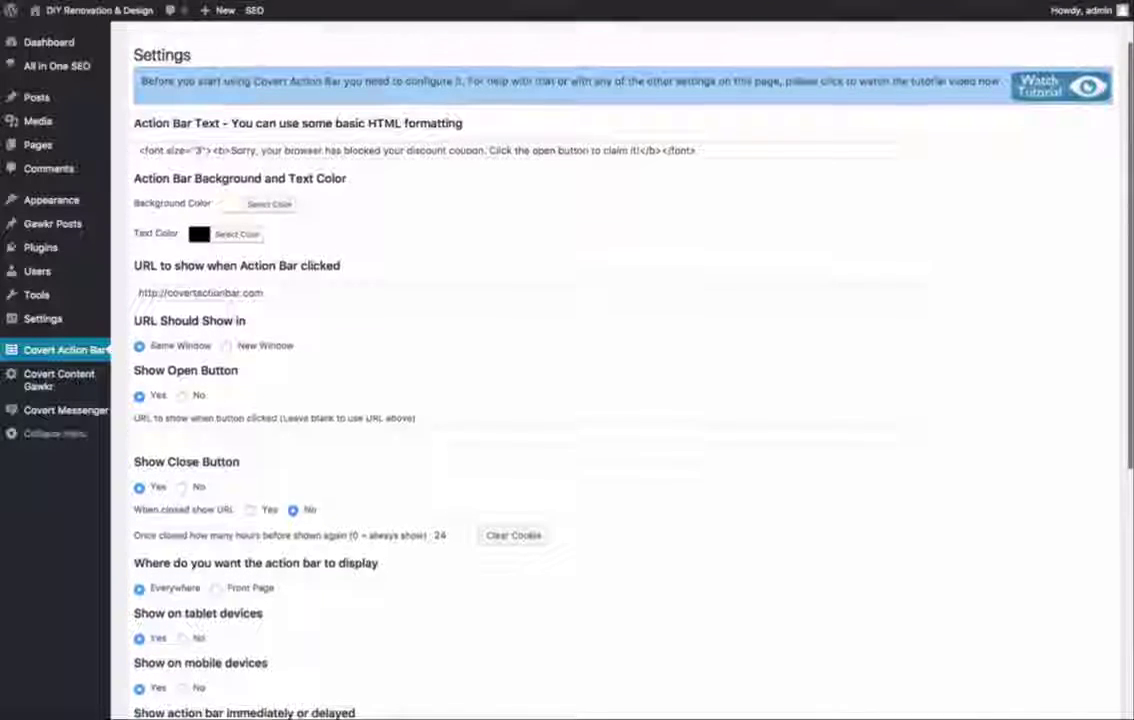
pyautogui.scroll(1, 620, 400)
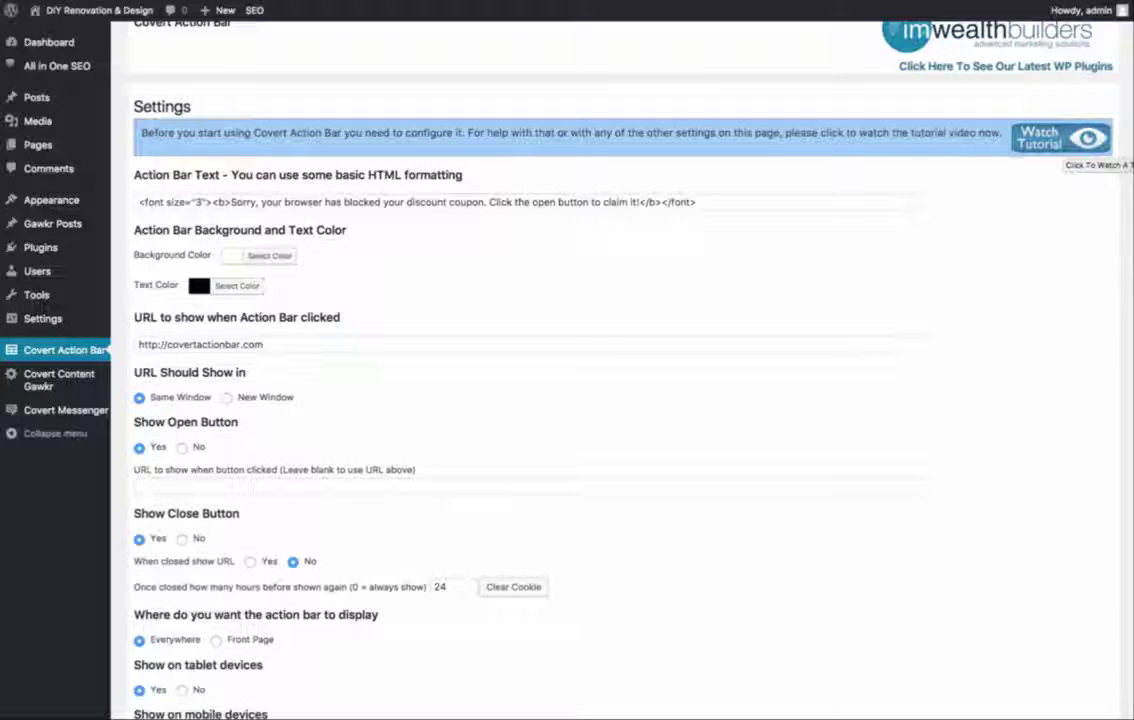
pyautogui.click(1060, 138)
pyautogui.press('Escape')
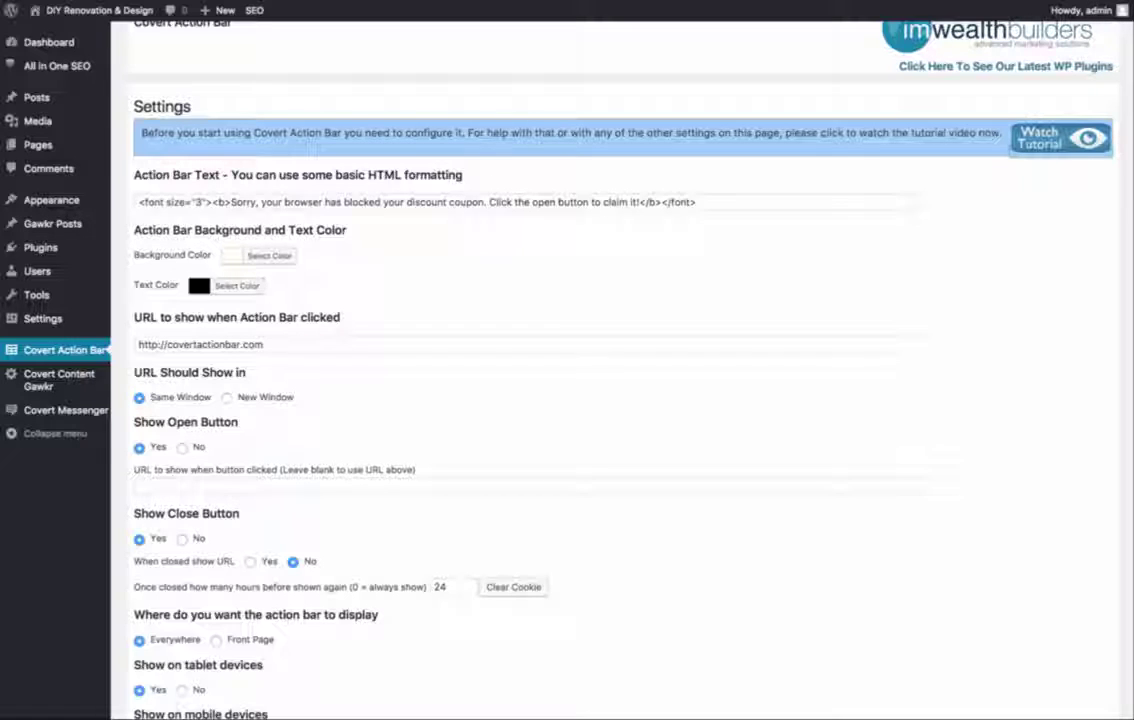
pyautogui.press('Return')
# Step: Inspect the discount-coupon Action Bar Text and the Background Color picker without changing them
pyautogui.click(170, 202)
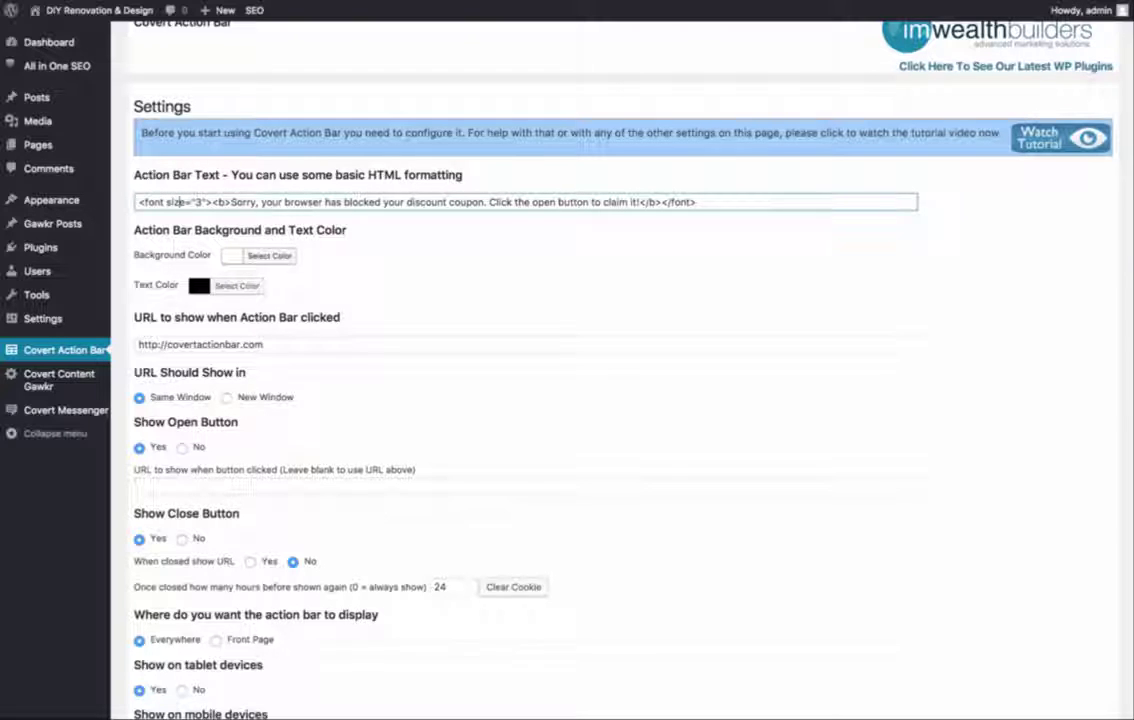
pyautogui.click(269, 256)
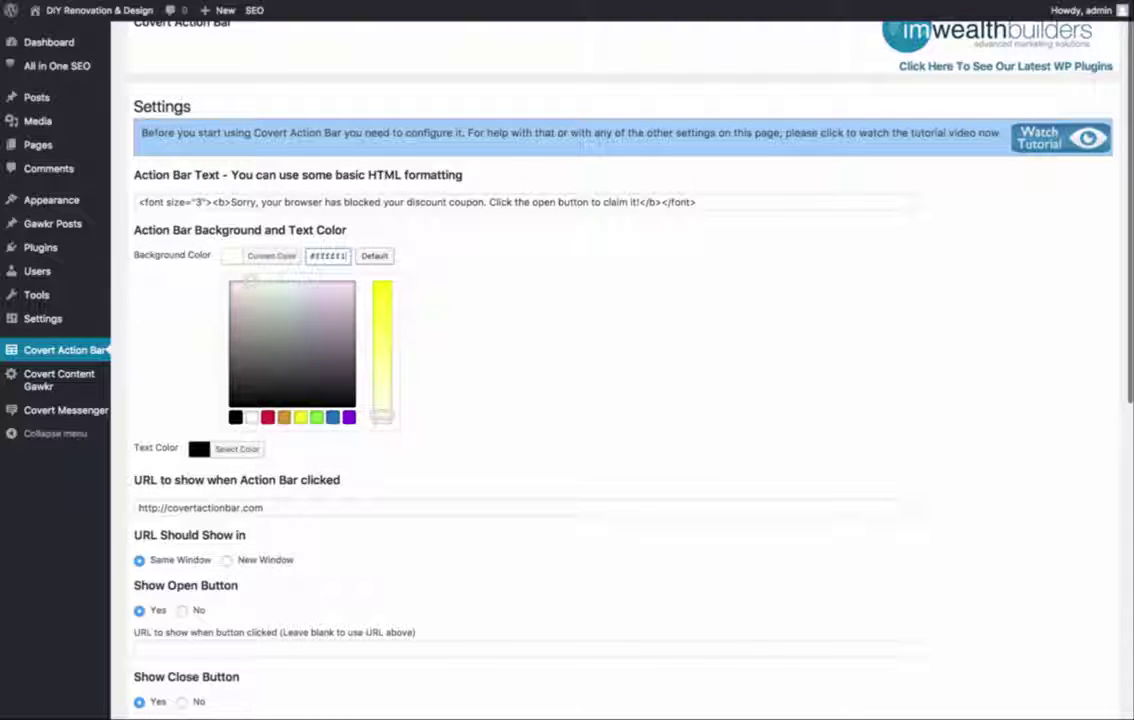
pyautogui.click(271, 255)
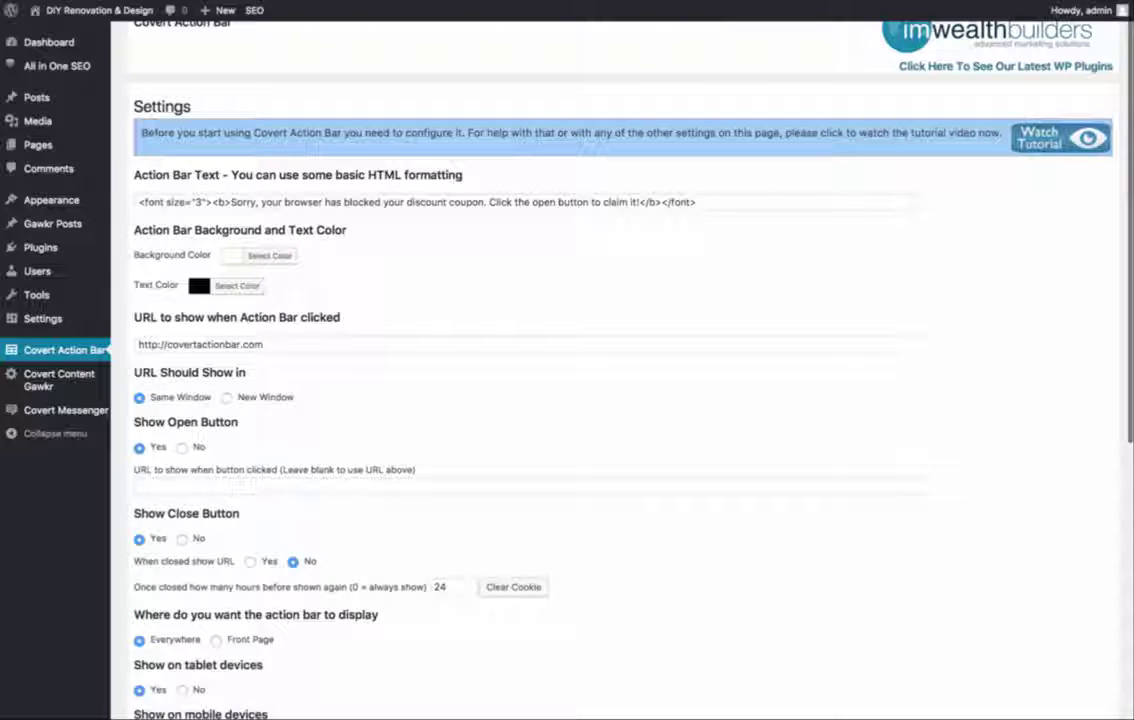
# Step: Review the text colour choices and the covertactionbar.com click-through URL
pyautogui.click(237, 285)
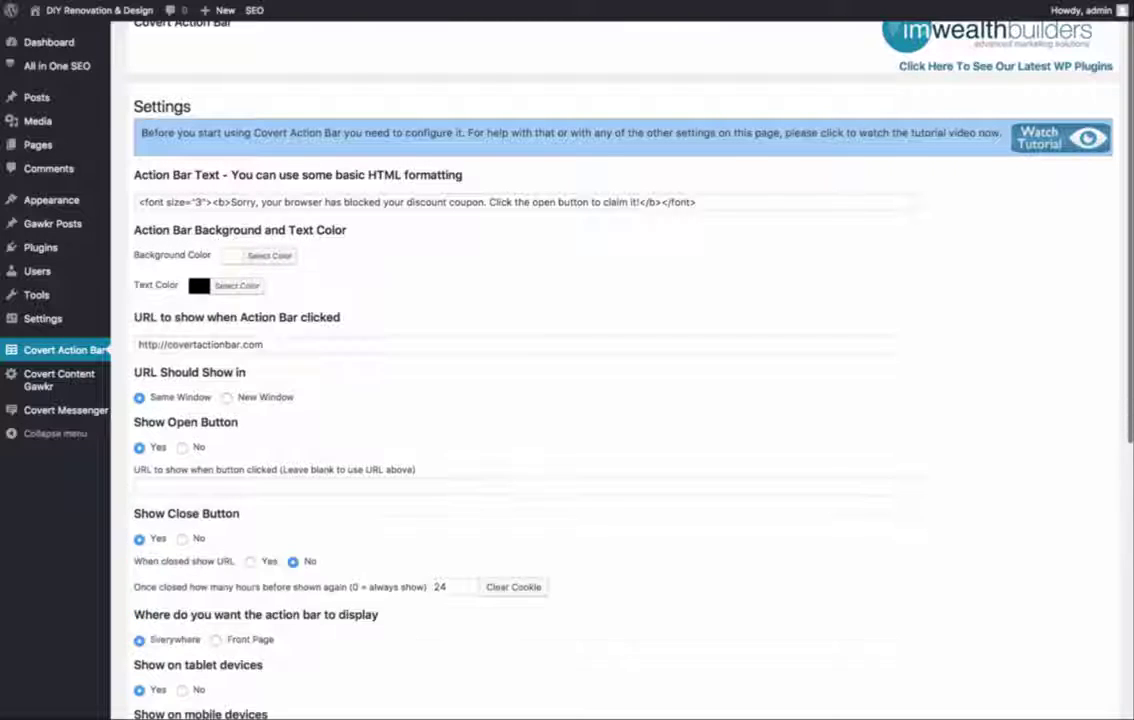
pyautogui.scroll(-2, 620, 400)
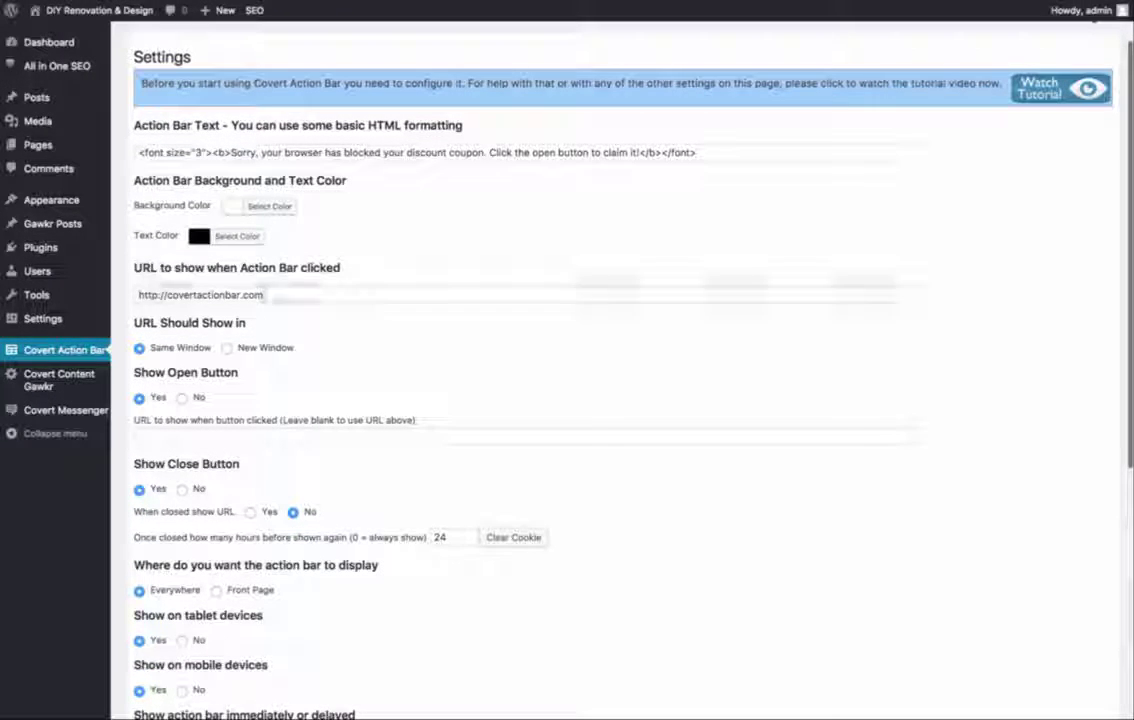
pyautogui.tripleClick(200, 294)
pyautogui.scroll(-1, 560, 370)
pyautogui.scroll(-1, 560, 370)
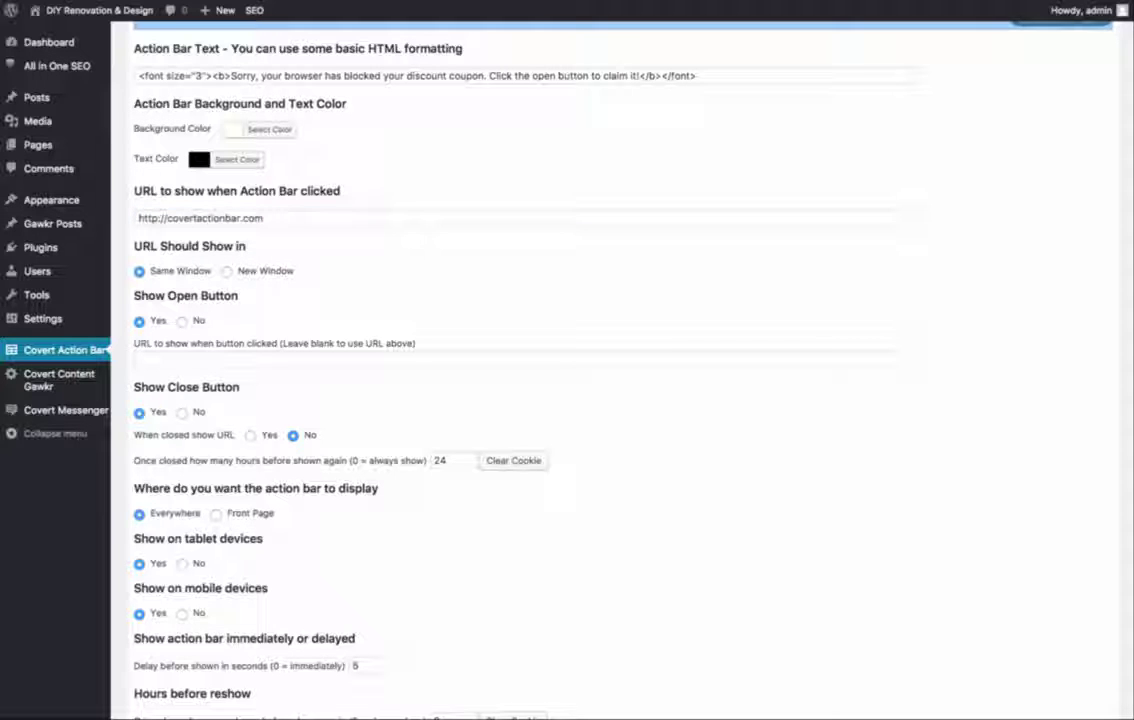
pyautogui.scroll(-1, 560, 370)
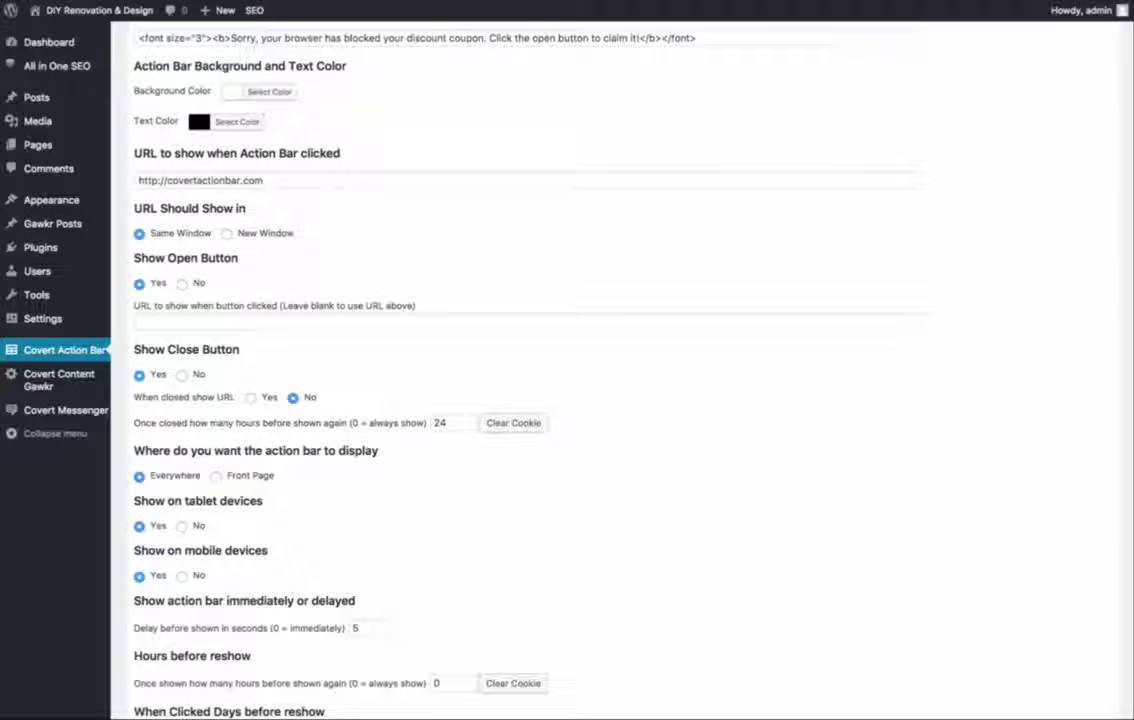
pyautogui.scroll(-2, 560, 370)
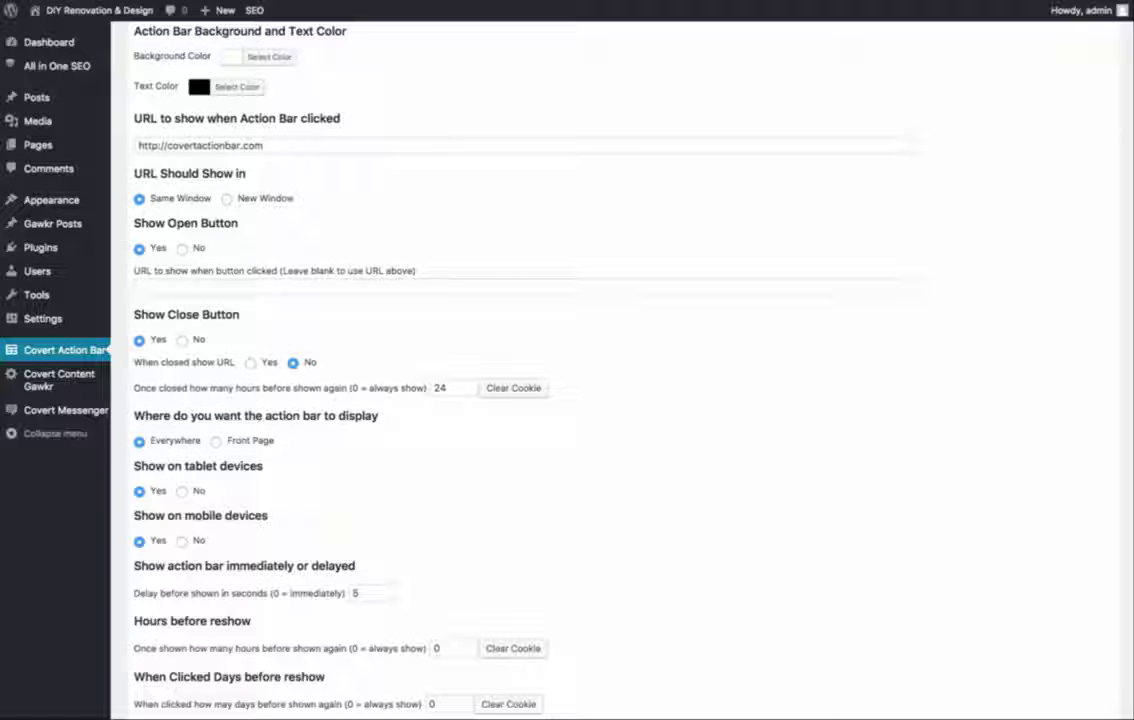
pyautogui.scroll(-3, 560, 370)
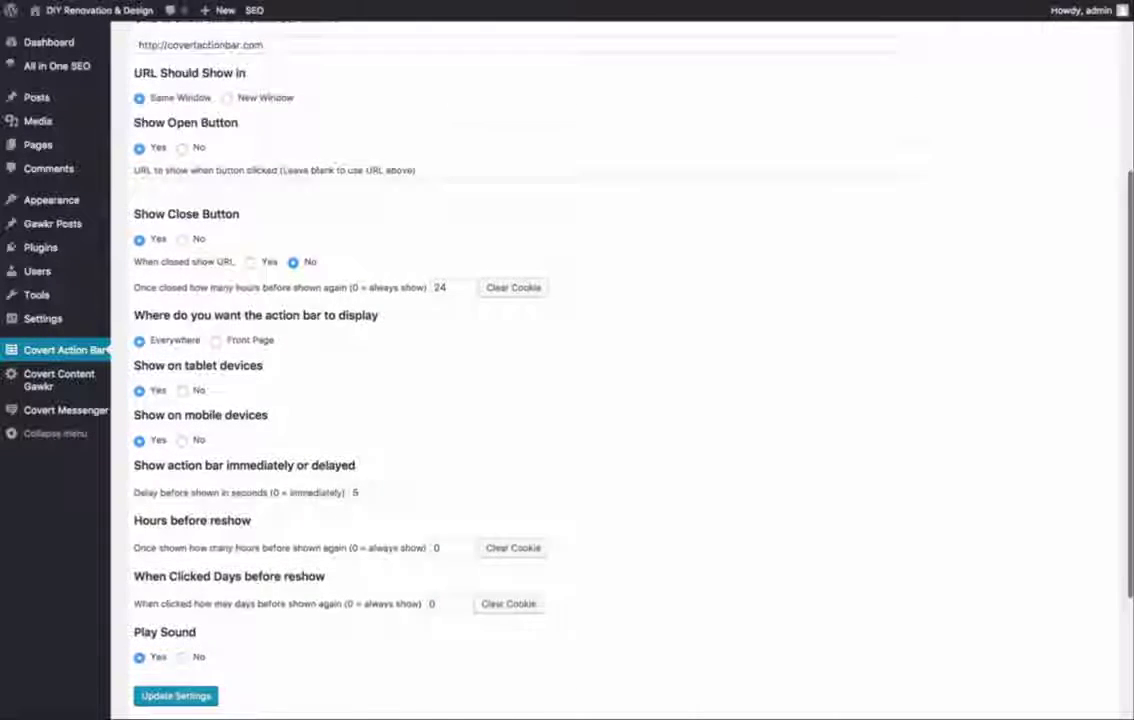
pyautogui.scroll(-1, 560, 370)
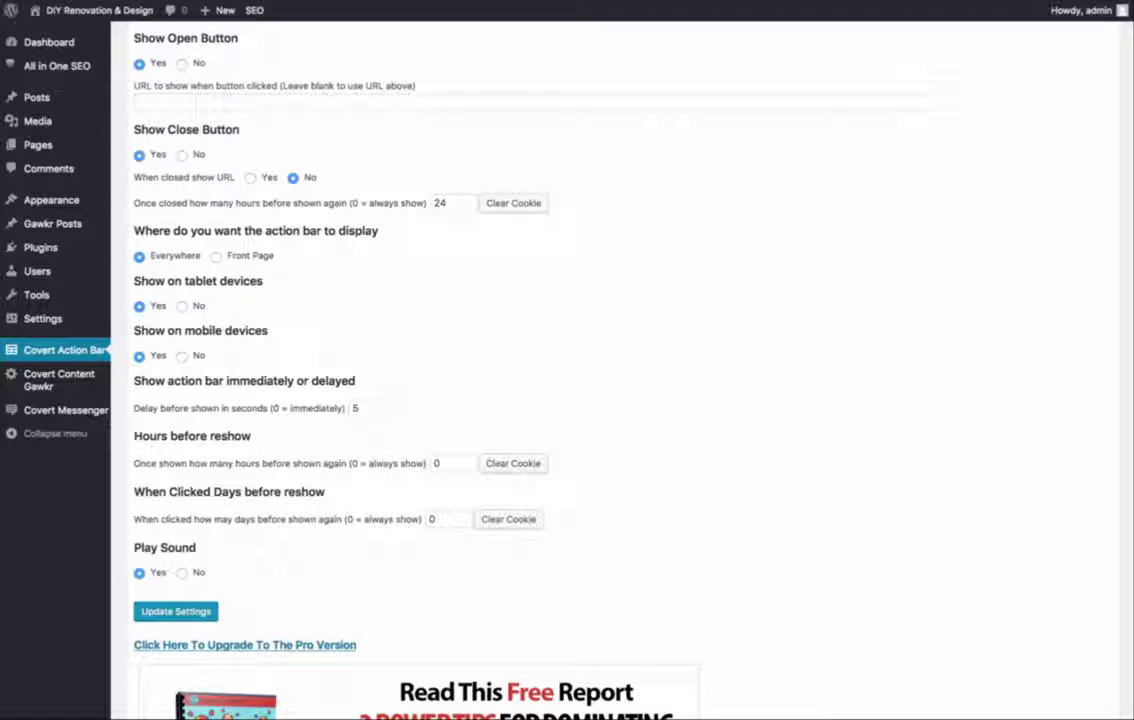
pyautogui.scroll(-1, 567, 370)
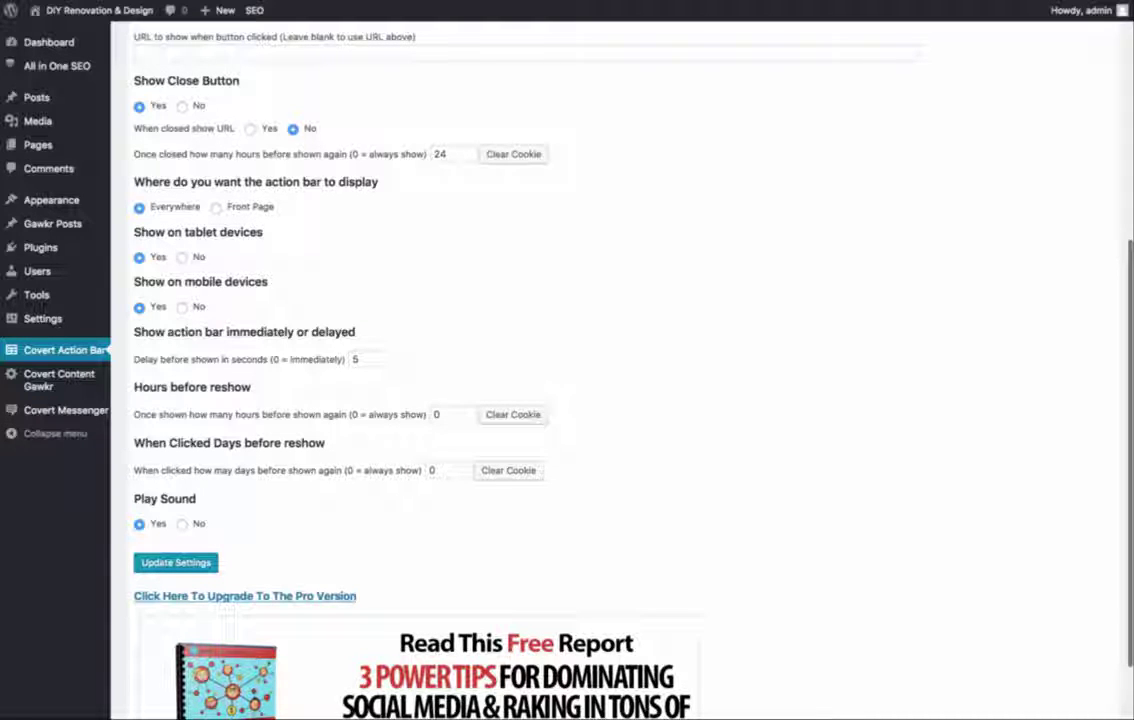
# Step: Confirm the 5-second display delay and save the settings with Update Settings
pyautogui.doubleClick(356, 359)
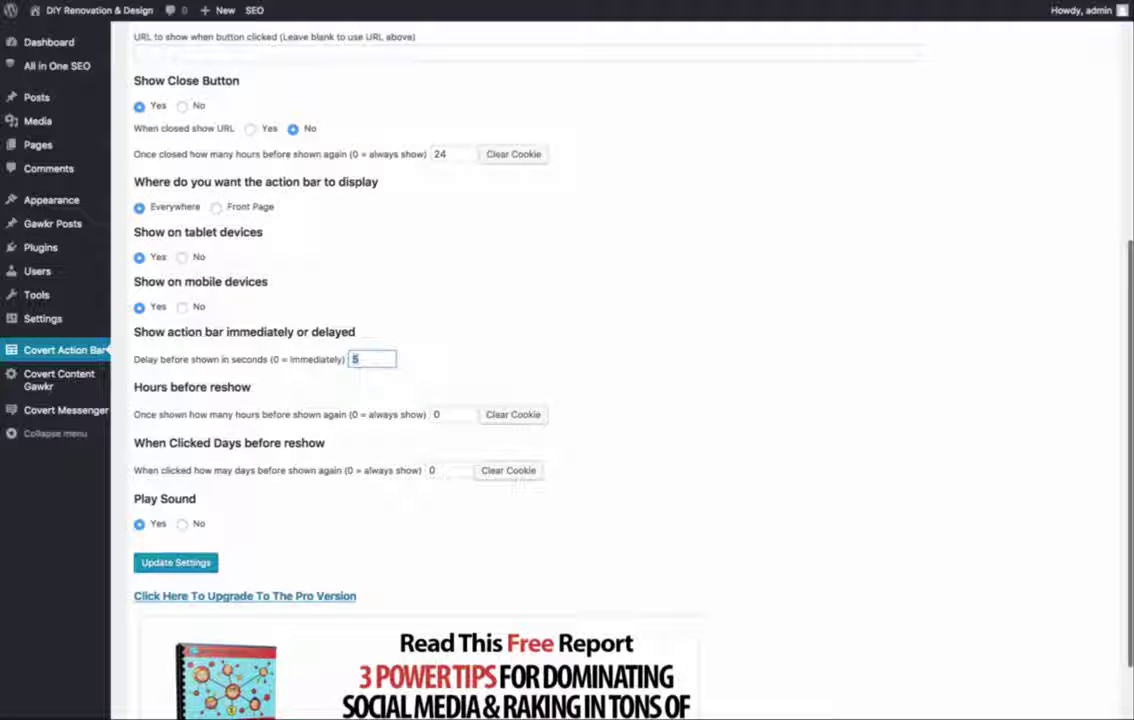
pyautogui.scroll(1, 560, 330)
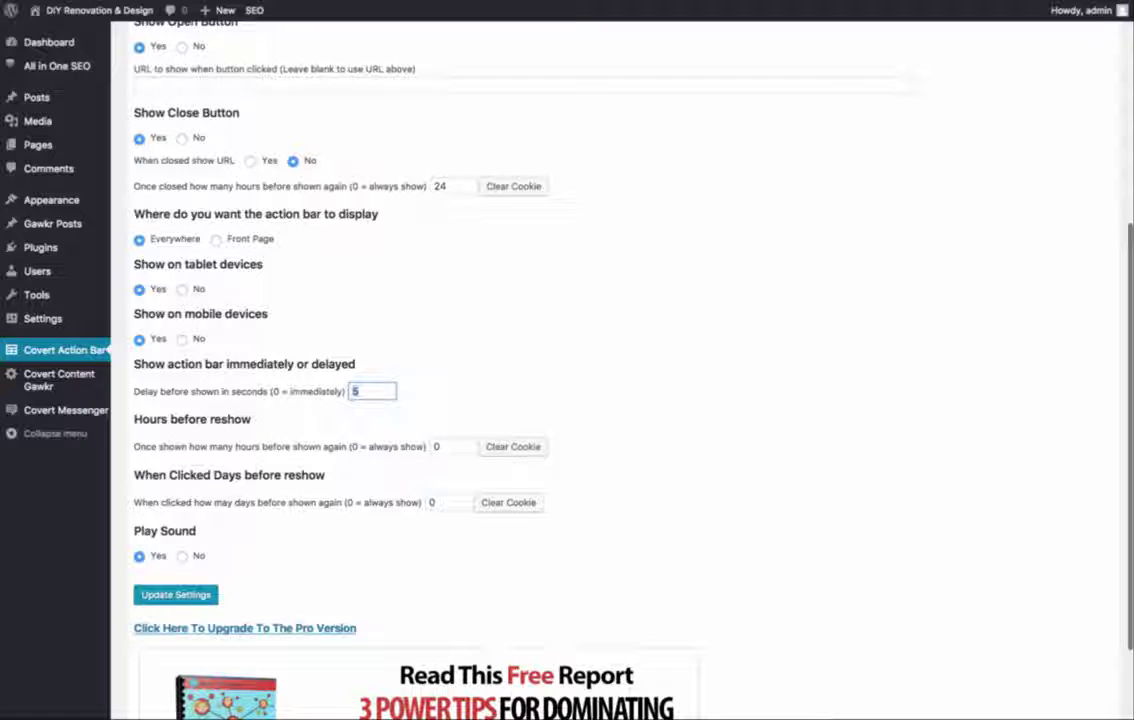
pyautogui.scroll(1, 560, 370)
pyautogui.scroll(1, 560, 330)
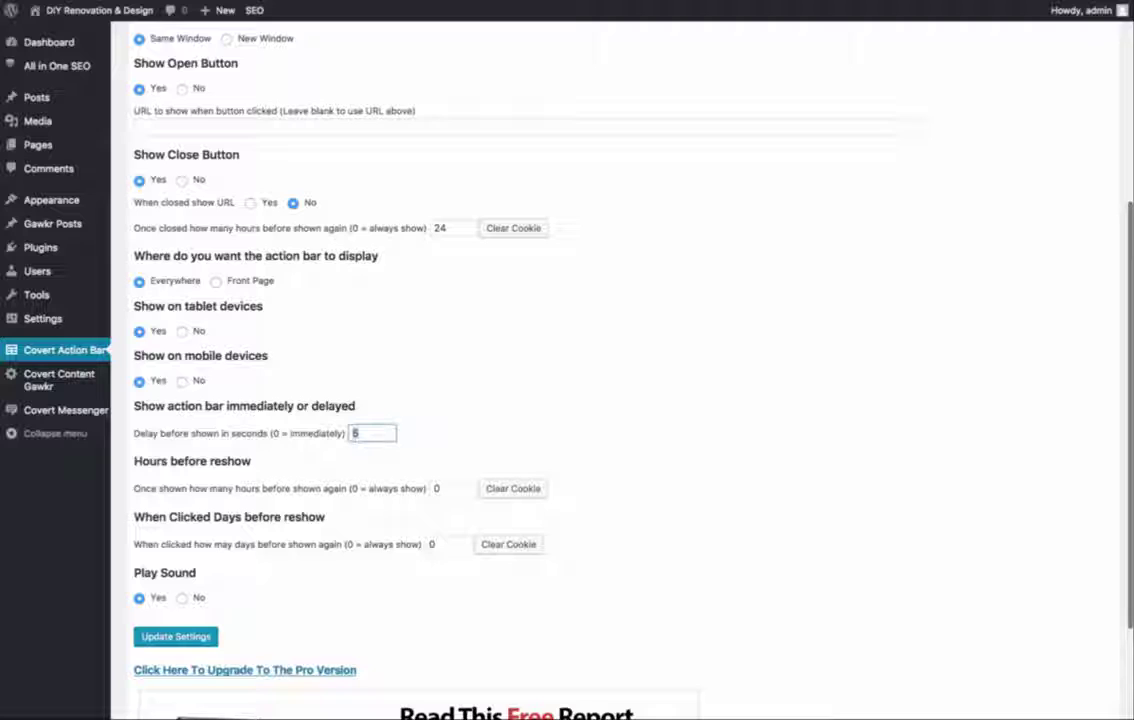
pyautogui.scroll(3, 620, 370)
pyautogui.scroll(-5, 560, 370)
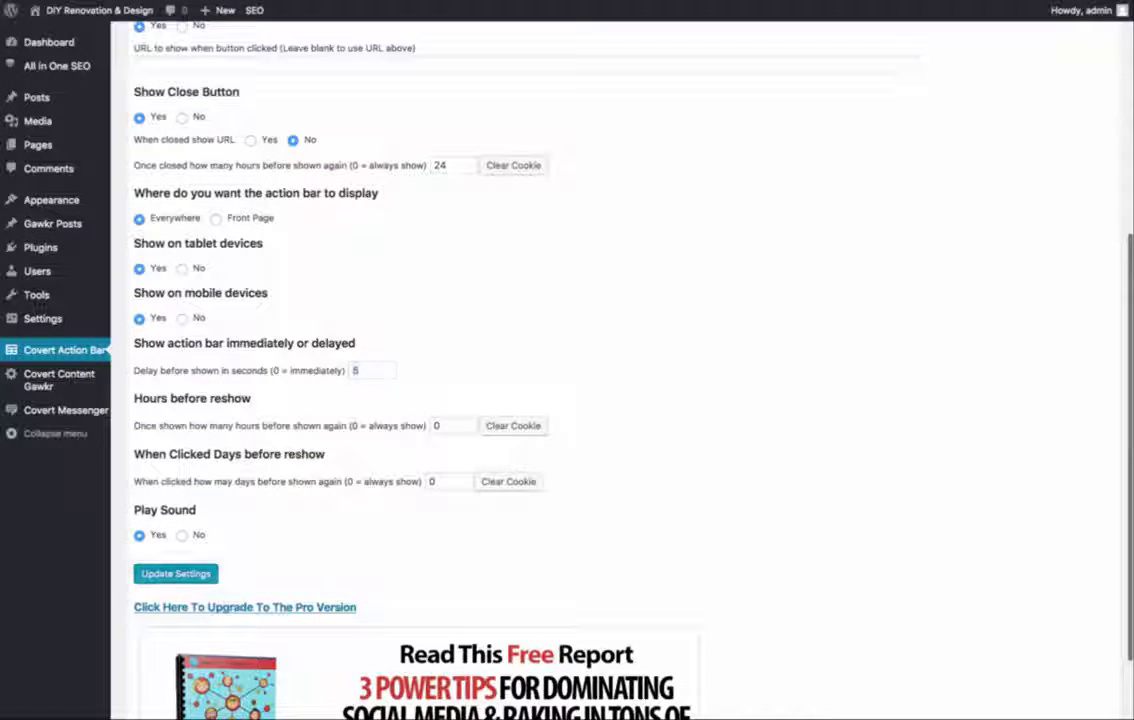
pyautogui.click(176, 573)
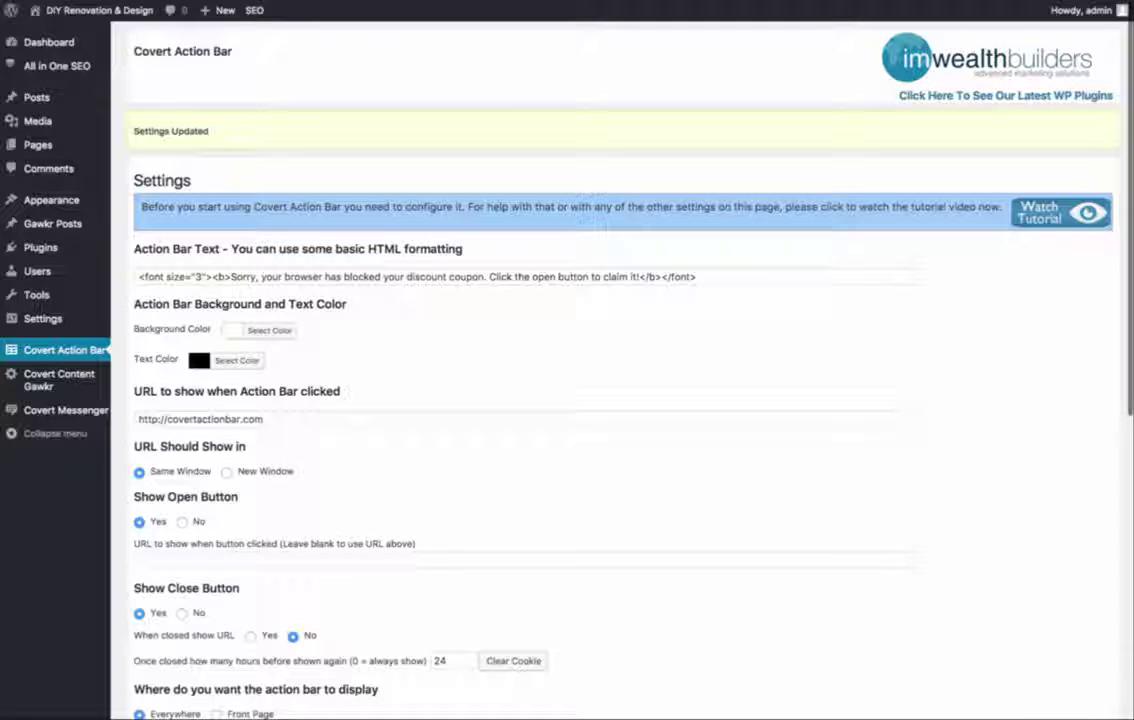
# Step: Open Visit Site in a new tab and view the discount-coupon bar on the live front page
pyautogui.moveTo(100, 10)
pyautogui.rightClick(98, 34)
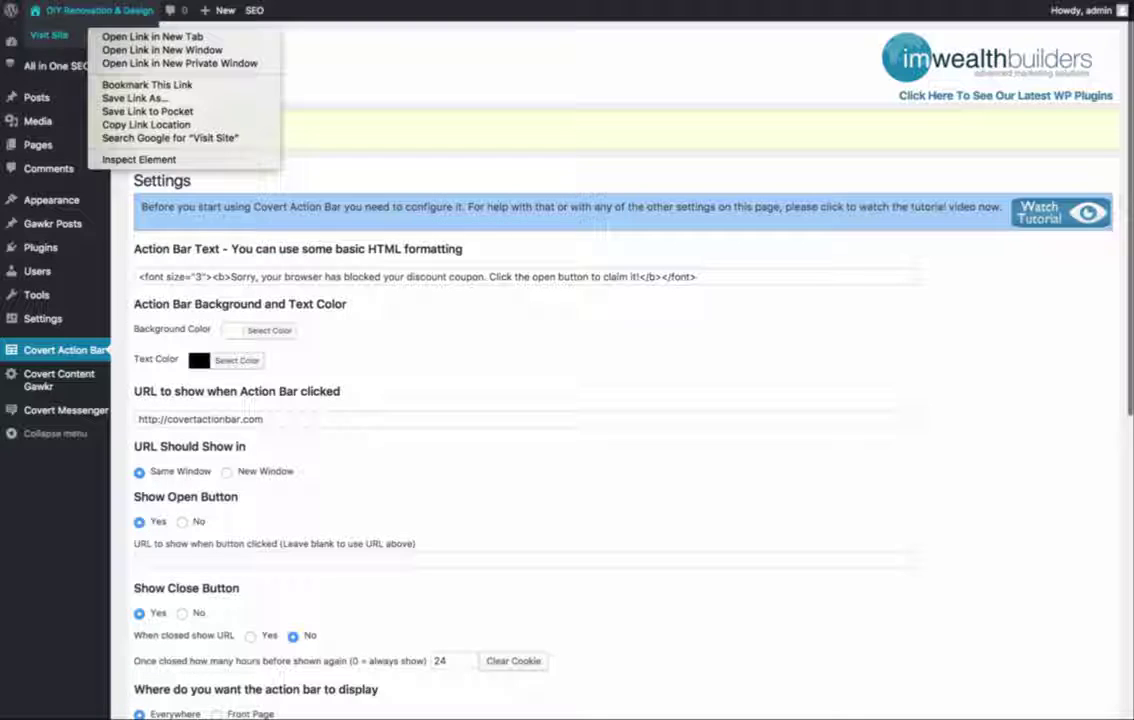
pyautogui.click(145, 36)
pyautogui.hotkey('ctrl', 'Tab')
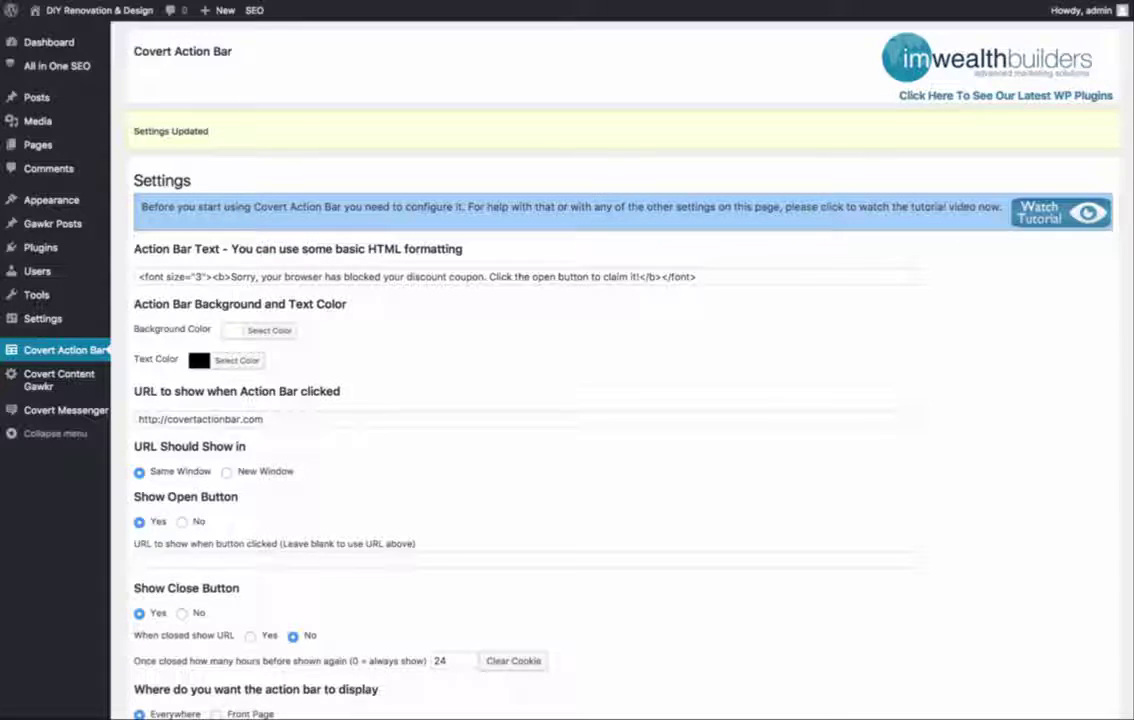
pyautogui.scroll(-8, 620, 400)
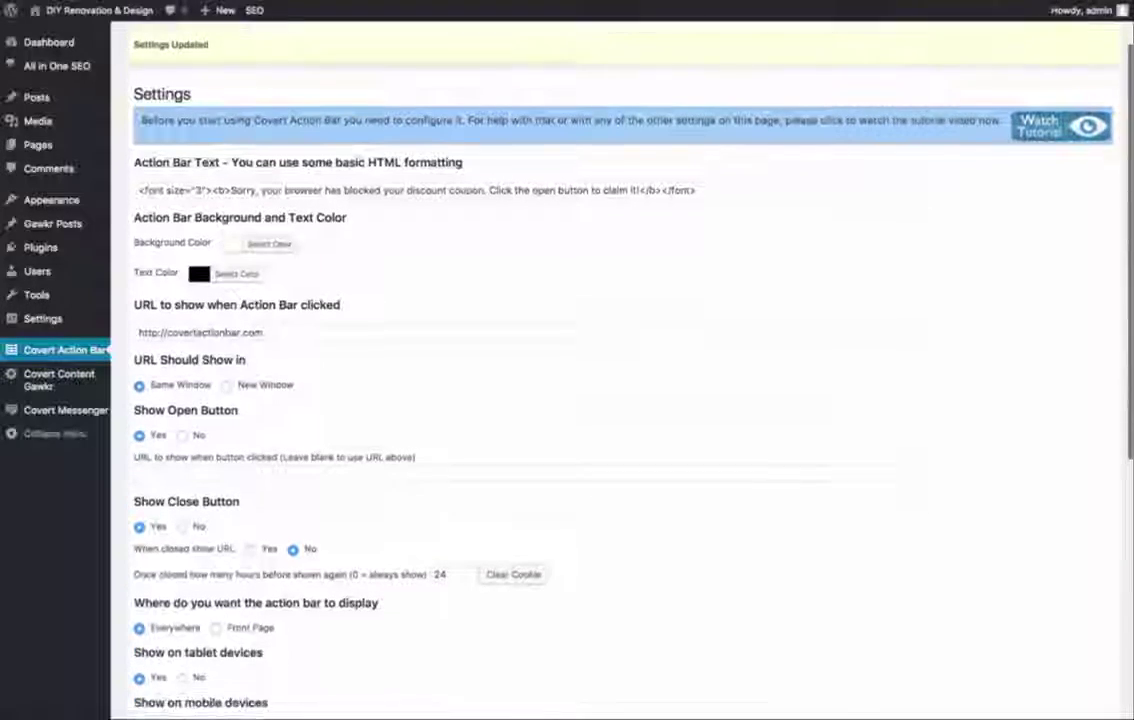
pyautogui.scroll(4, 560, 370)
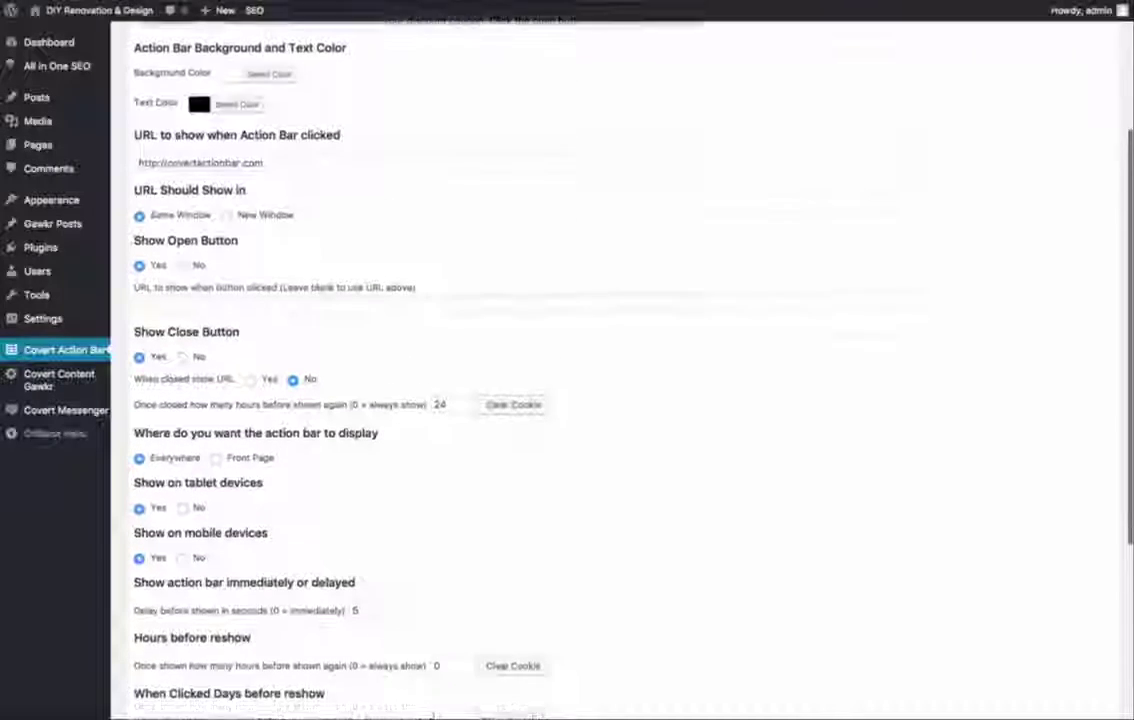